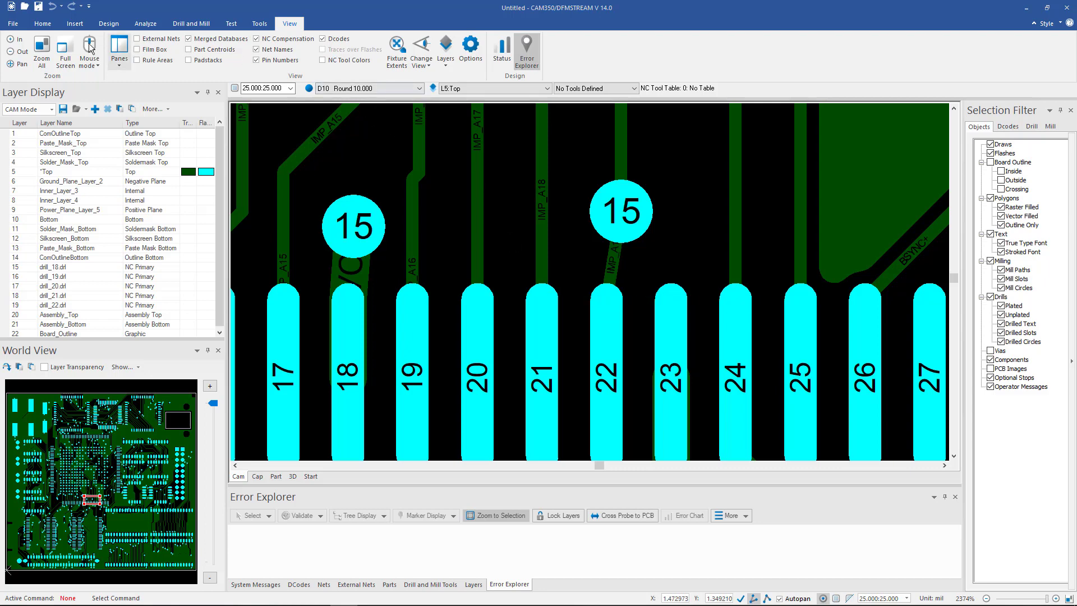
# Step: Step through the Home, Insert, Design, Analyze, Drill and Mill, and View ribbon tabs, ending on Design
pyautogui.click(42, 27)
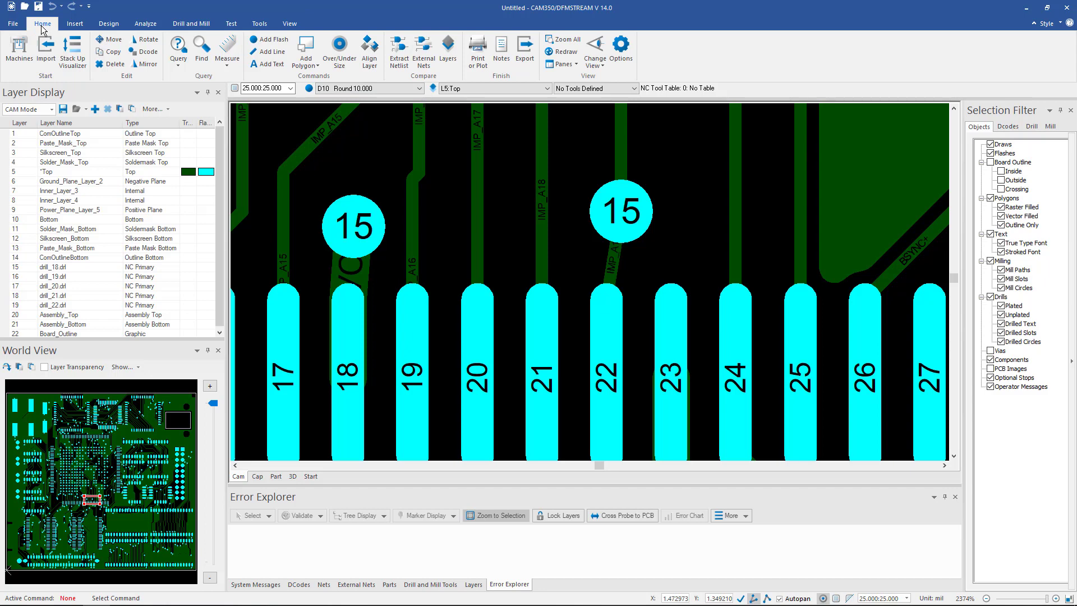
pyautogui.click(75, 25)
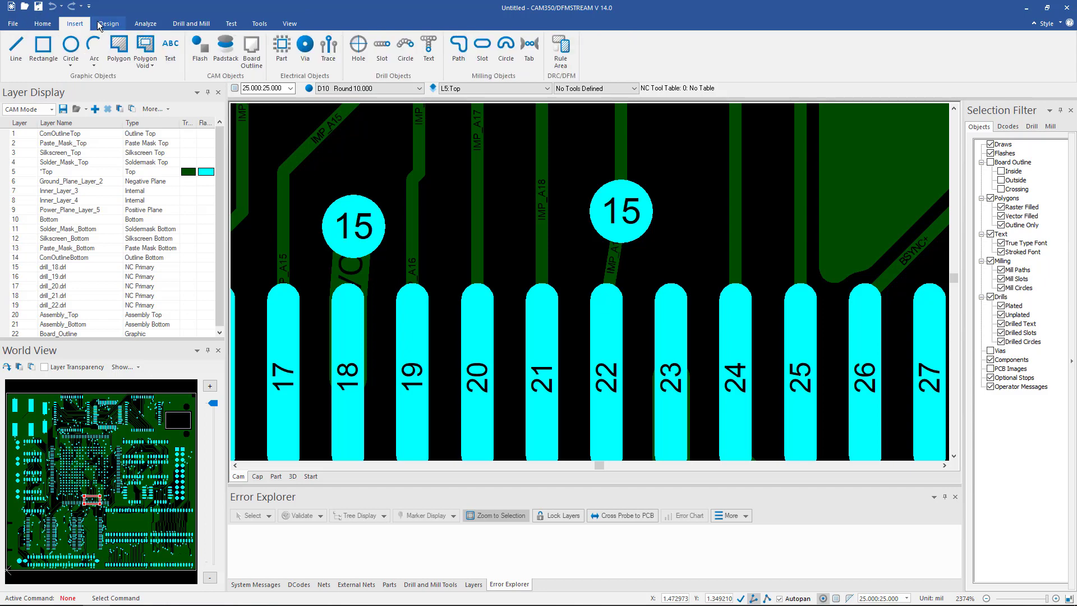
pyautogui.click(98, 25)
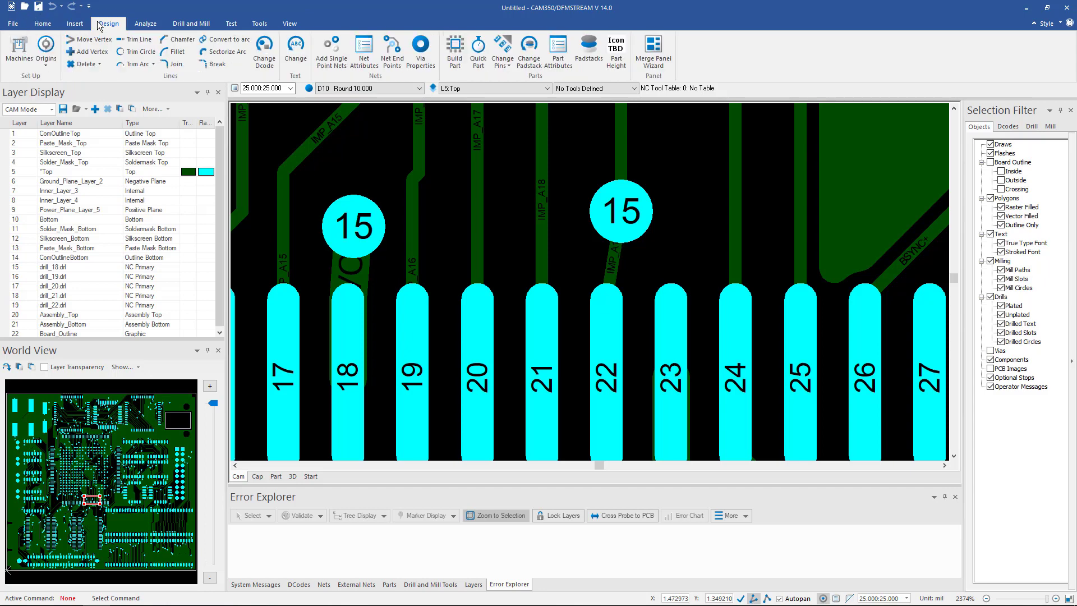
pyautogui.click(134, 20)
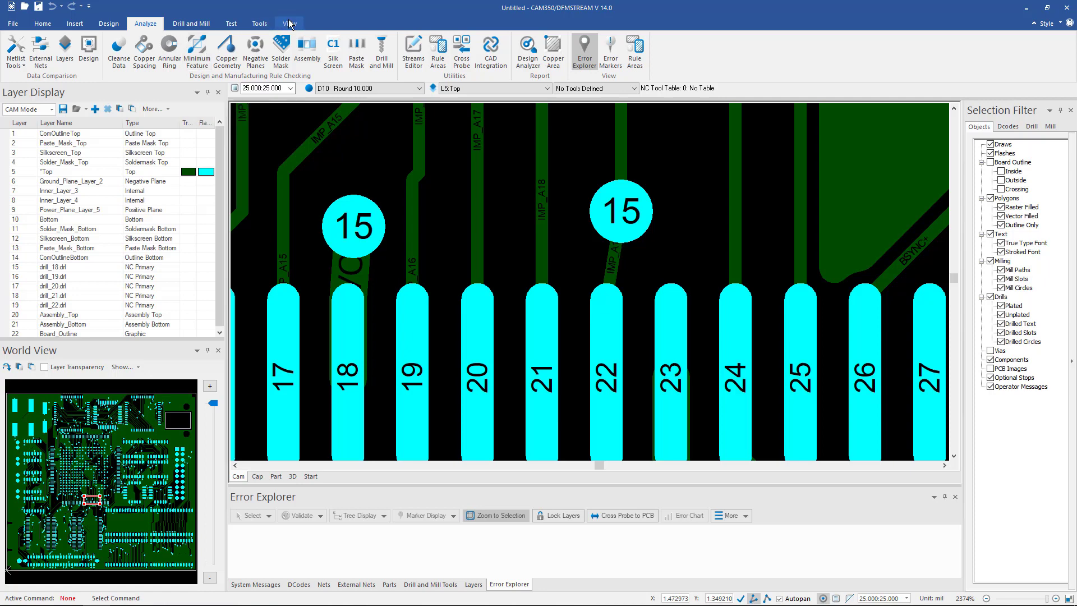
pyautogui.click(212, 24)
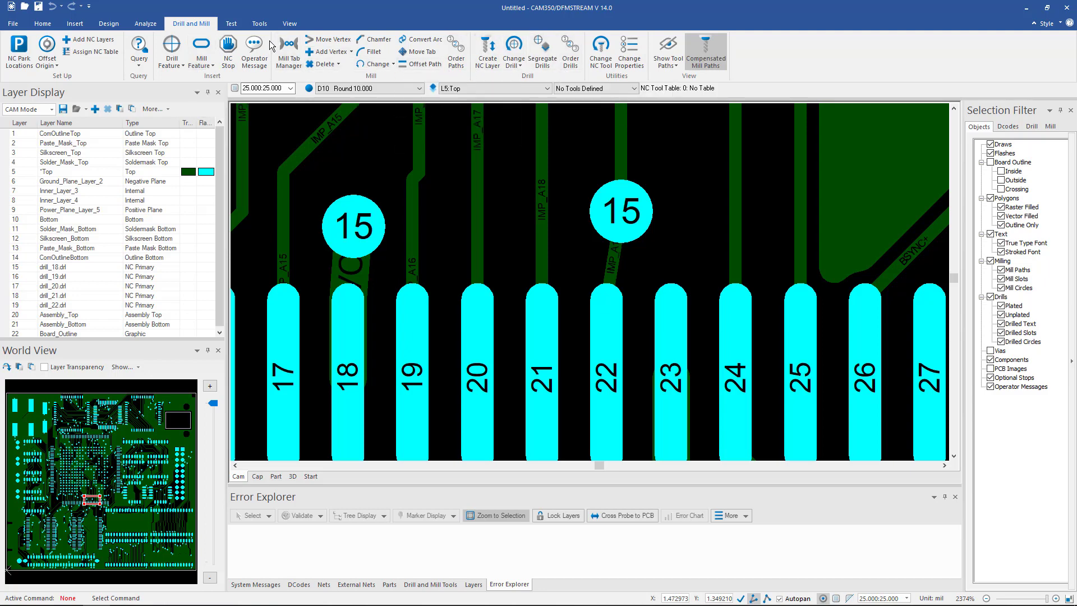
pyautogui.click(282, 25)
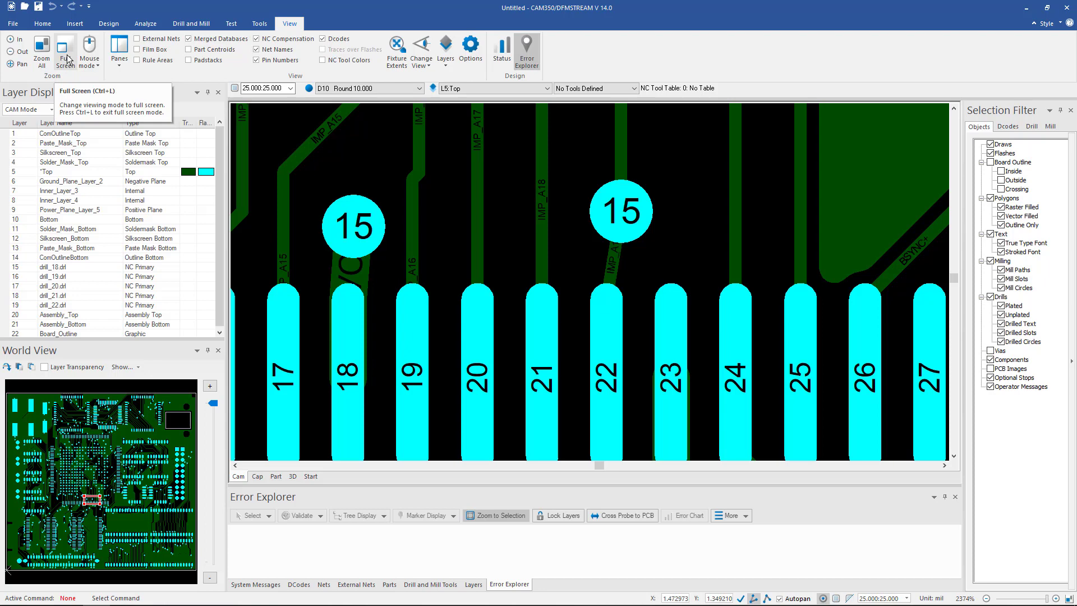
pyautogui.click(105, 26)
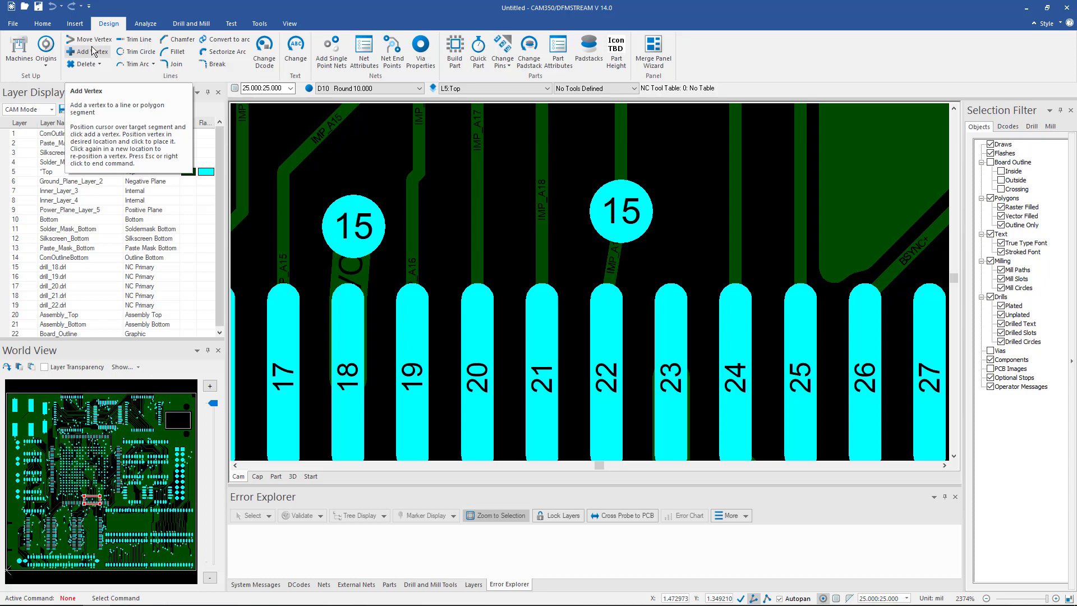
pyautogui.click(13, 23)
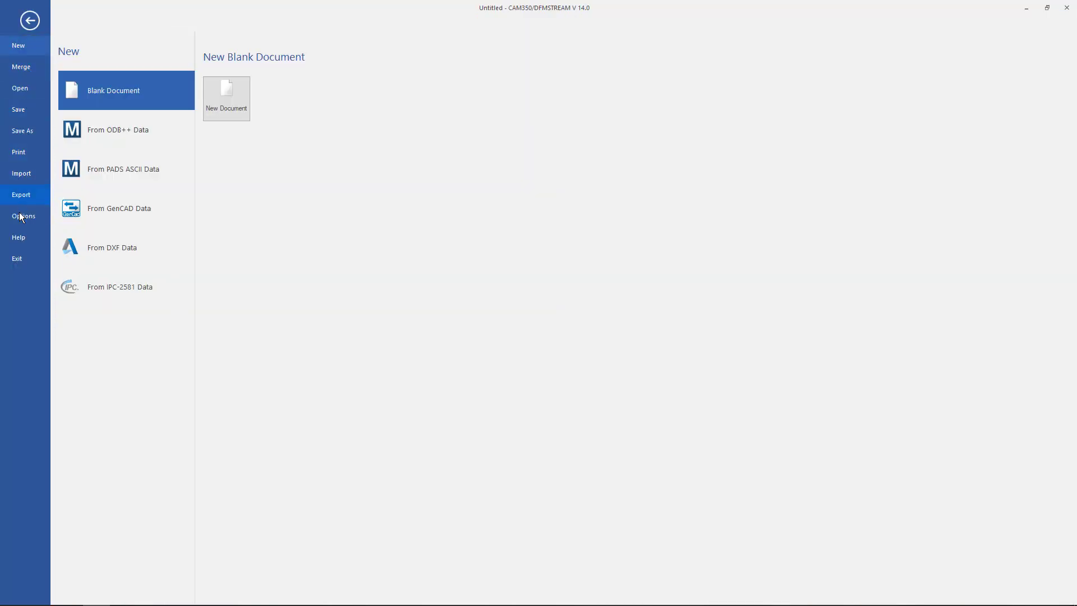
pyautogui.click(21, 217)
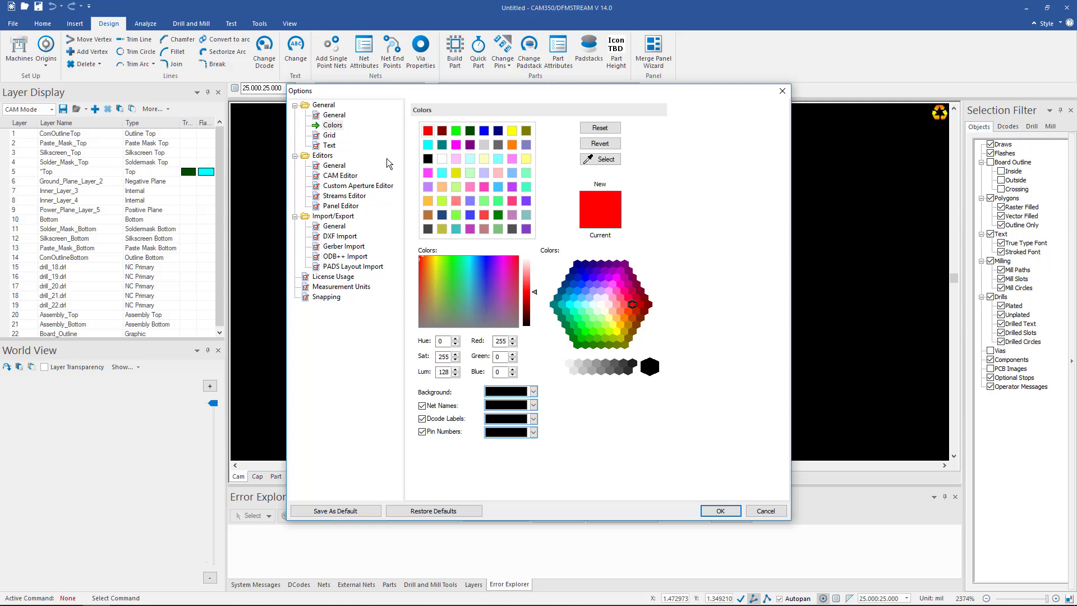
pyautogui.click(342, 287)
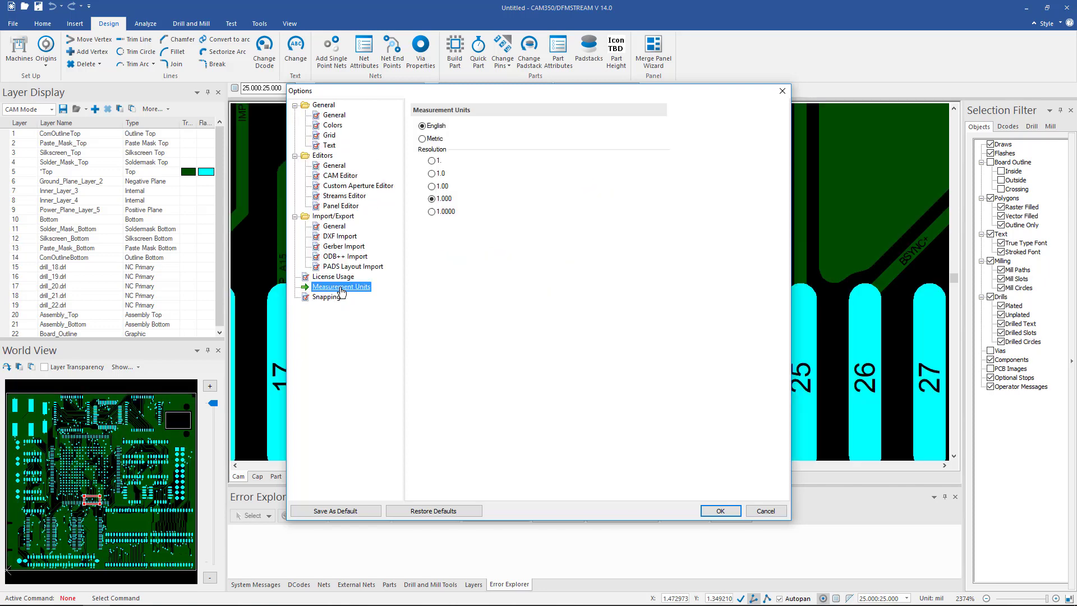
pyautogui.click(334, 298)
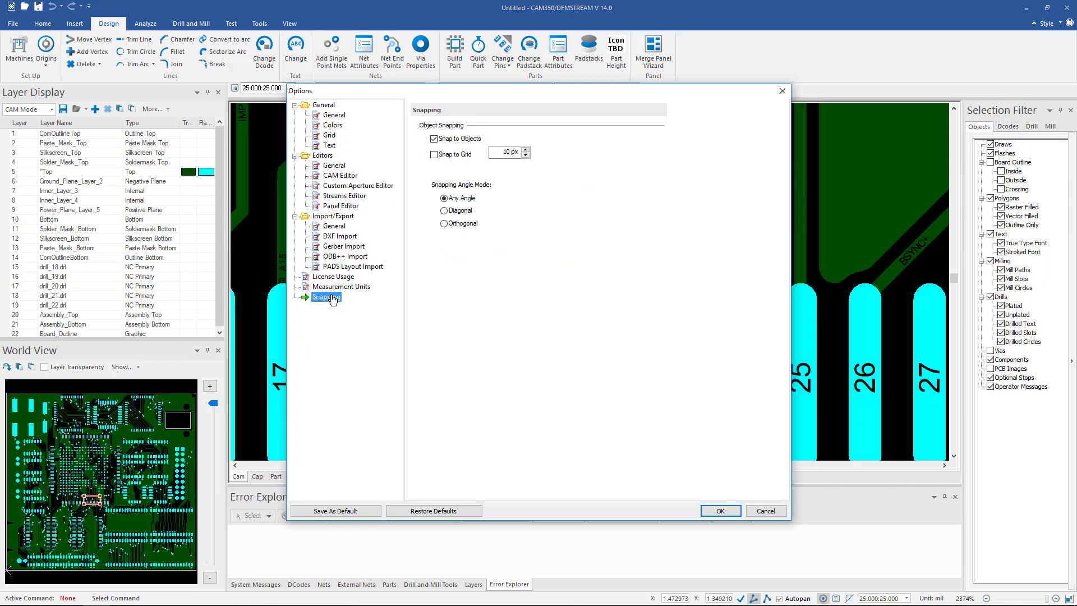
pyautogui.click(331, 126)
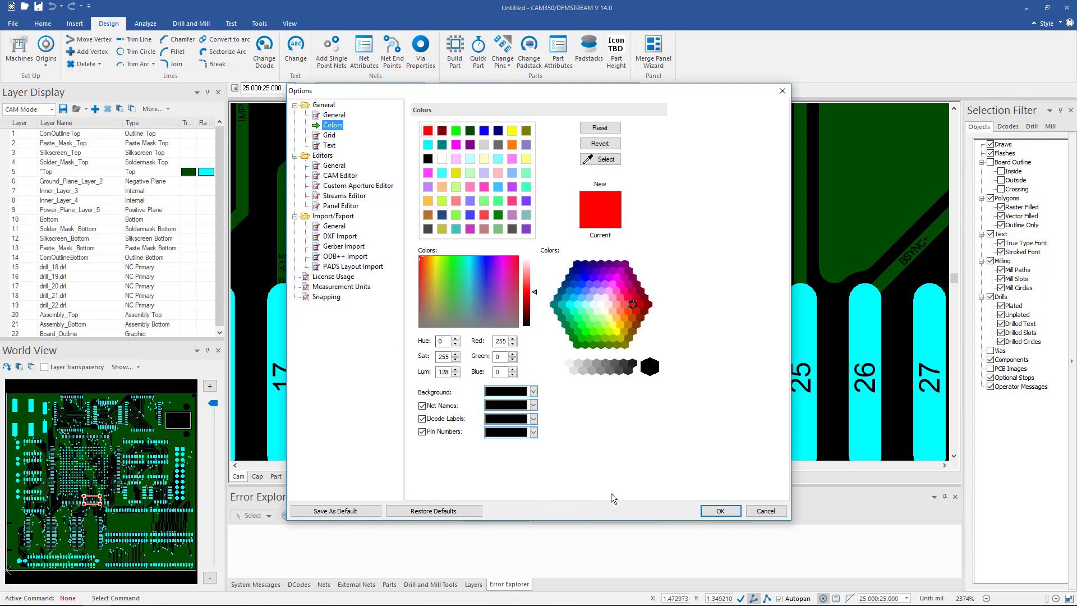
pyautogui.click(766, 511)
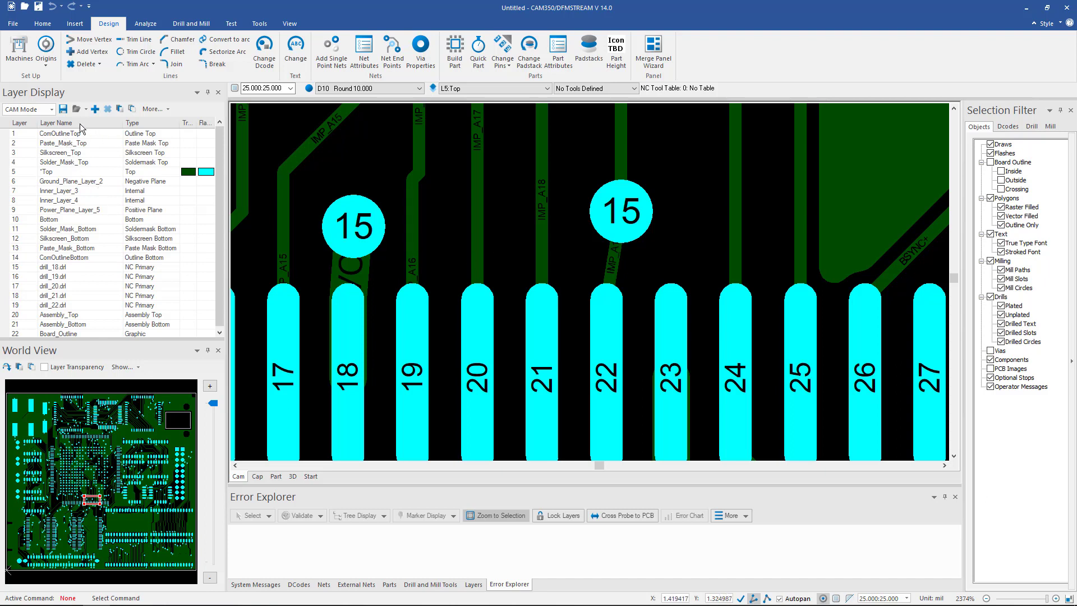
pyautogui.click(51, 110)
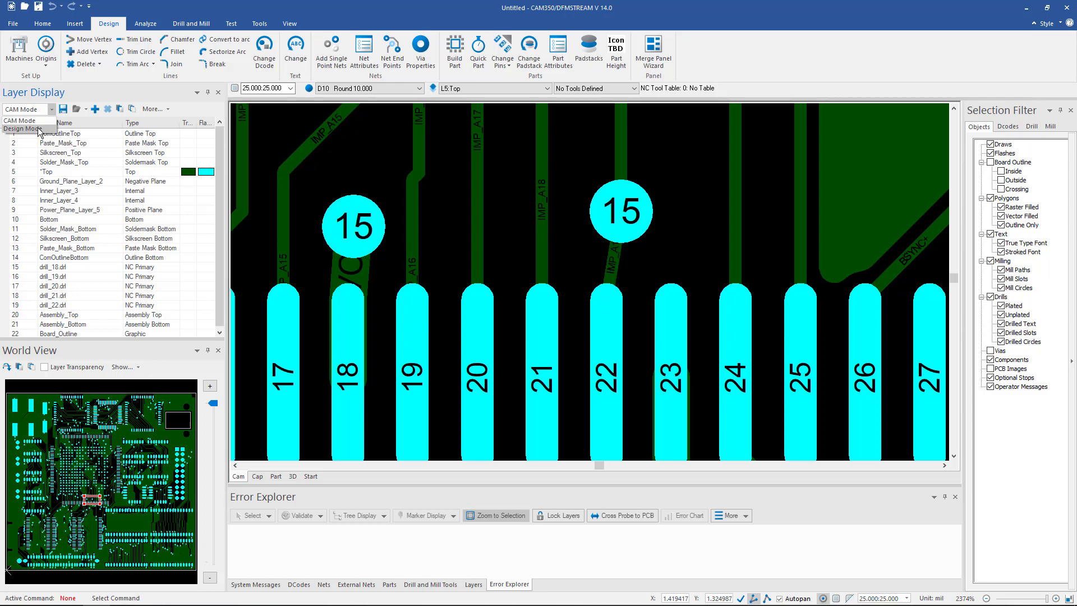
pyautogui.click(38, 133)
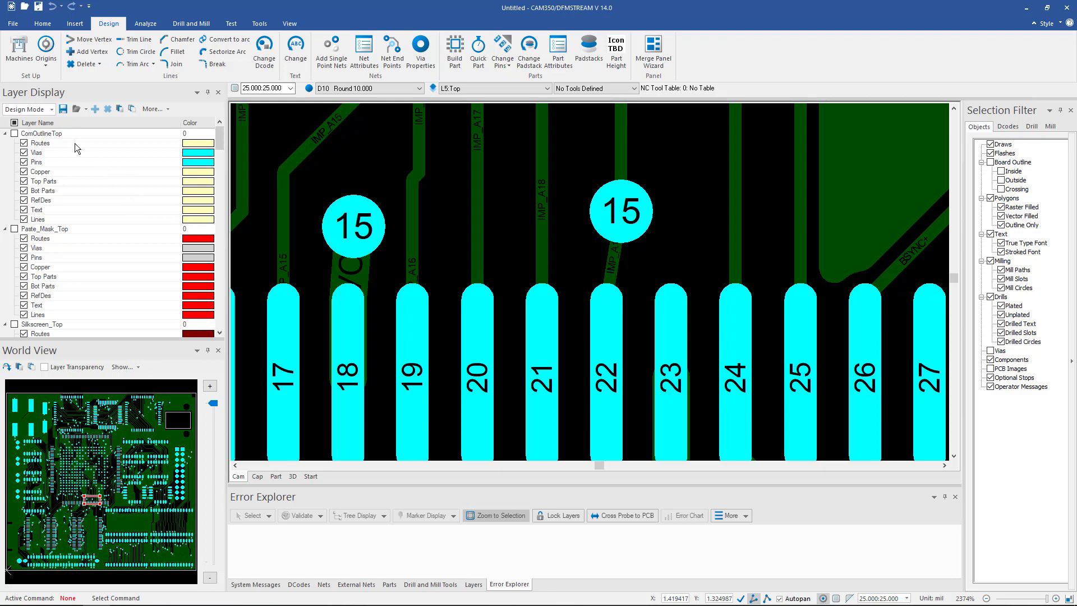
pyautogui.click(50, 109)
pyautogui.click(39, 123)
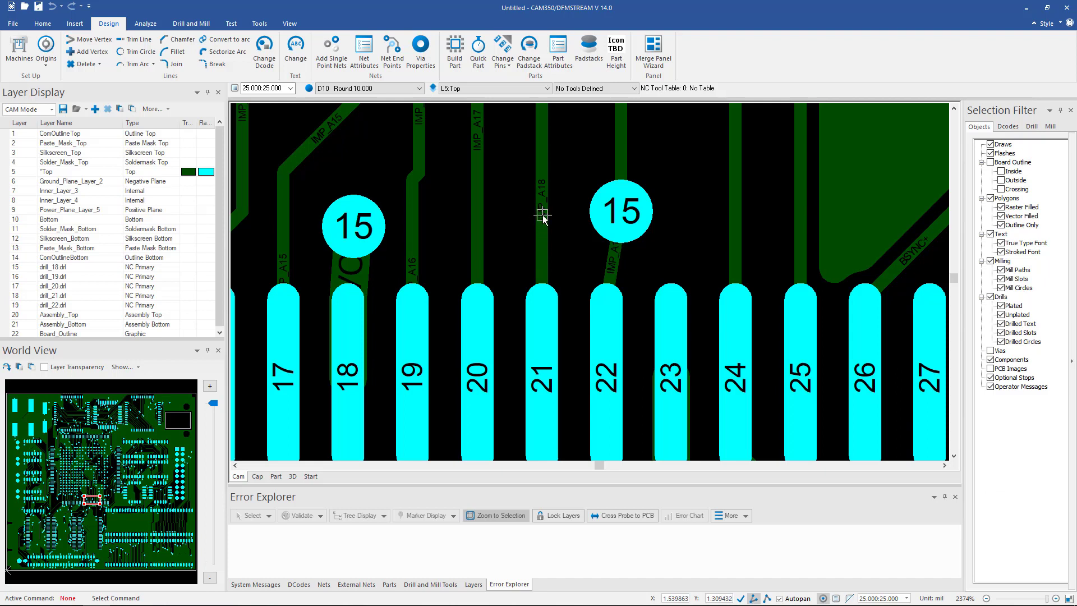
# Step: Read the info tooltips for trace IMP_A18 and component U8, then show the View ribbon
pyautogui.moveTo(542, 216)
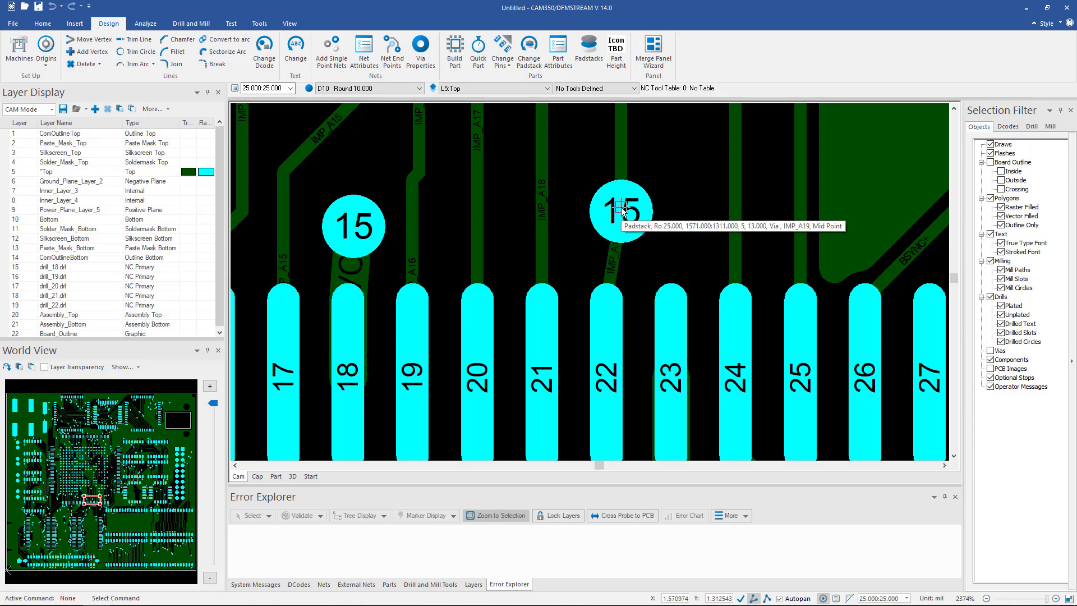
pyautogui.moveTo(600, 370)
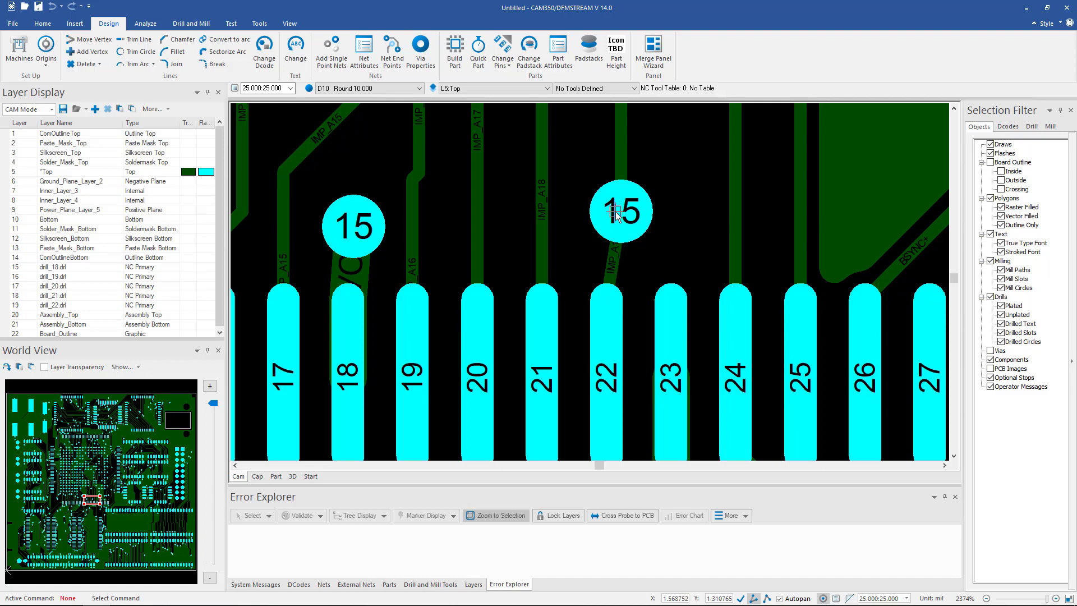
pyautogui.moveTo(615, 215)
pyautogui.moveTo(539, 390)
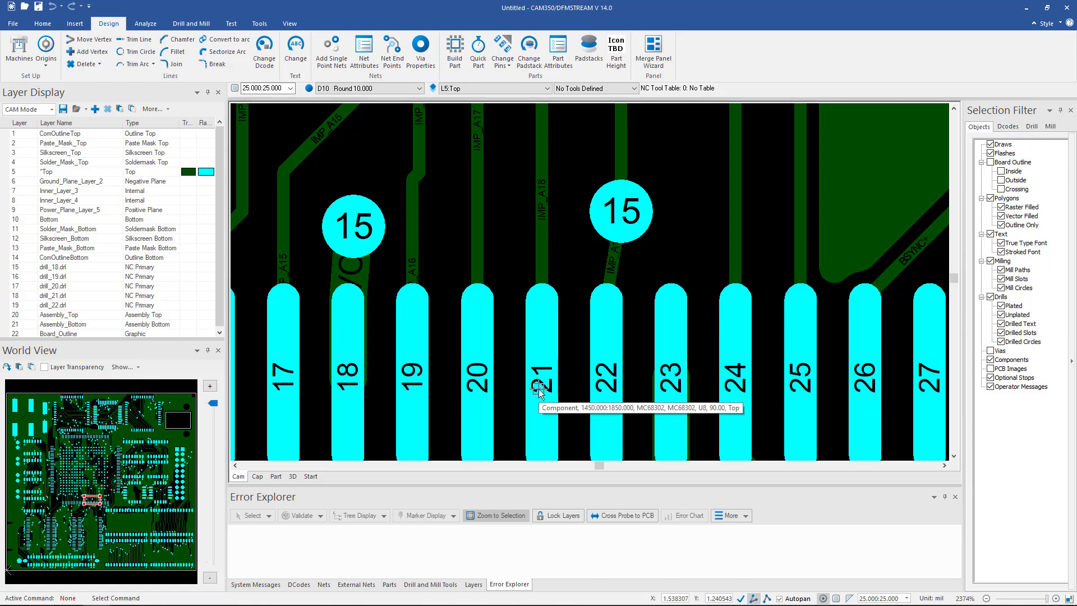
pyautogui.click(290, 24)
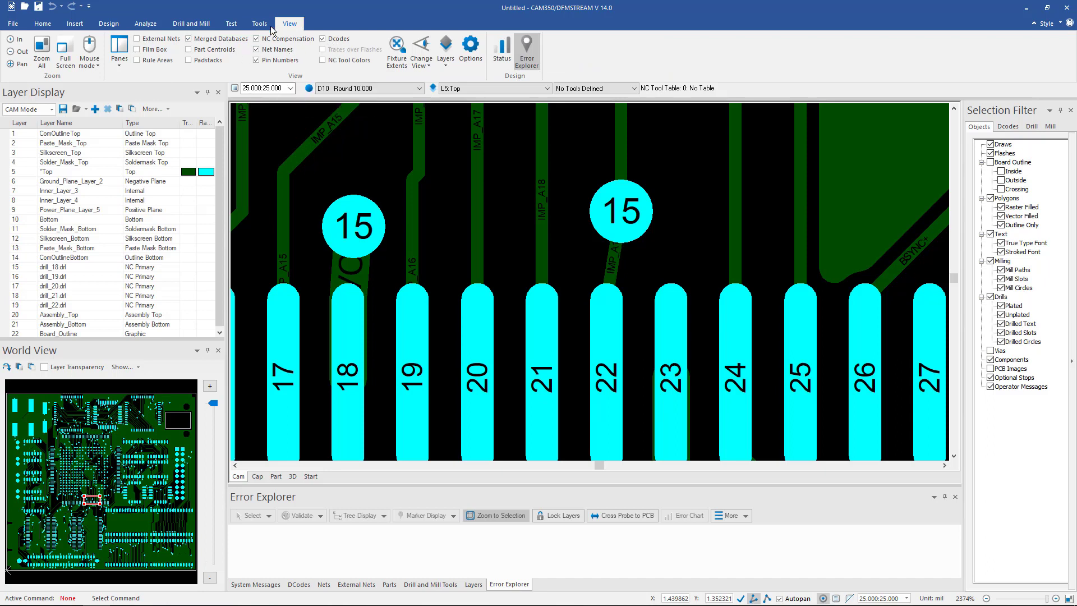
pyautogui.click(137, 365)
pyautogui.click(157, 363)
pyautogui.click(49, 369)
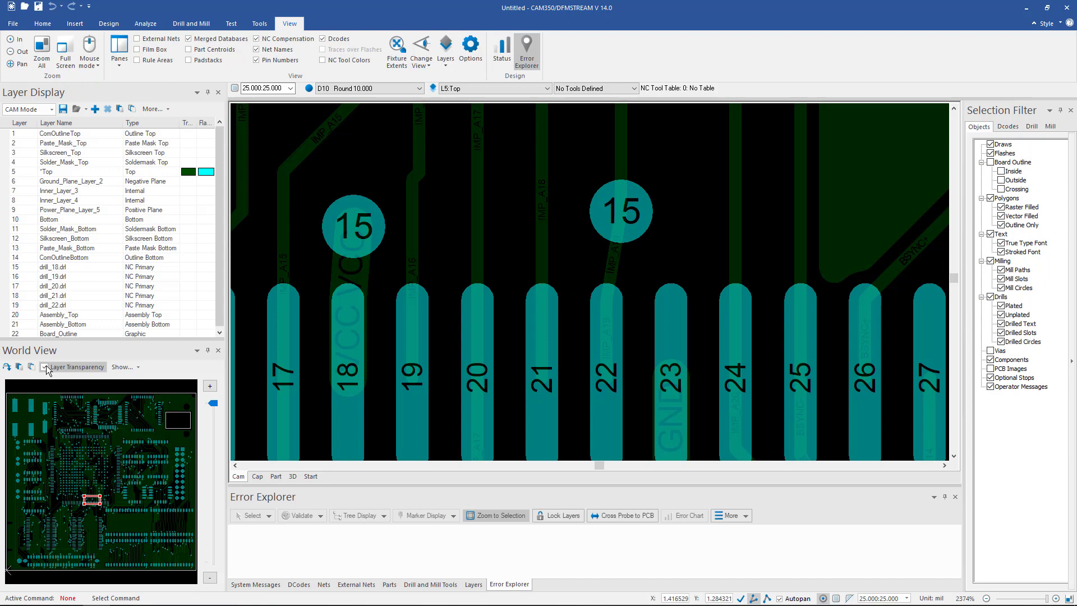
pyautogui.click(45, 368)
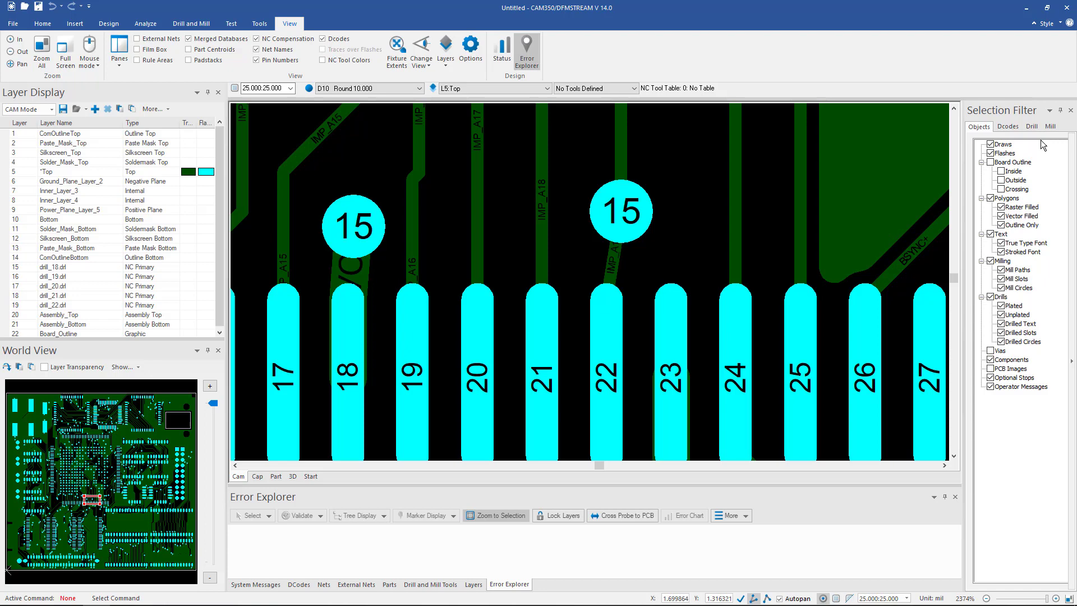
pyautogui.click(1060, 110)
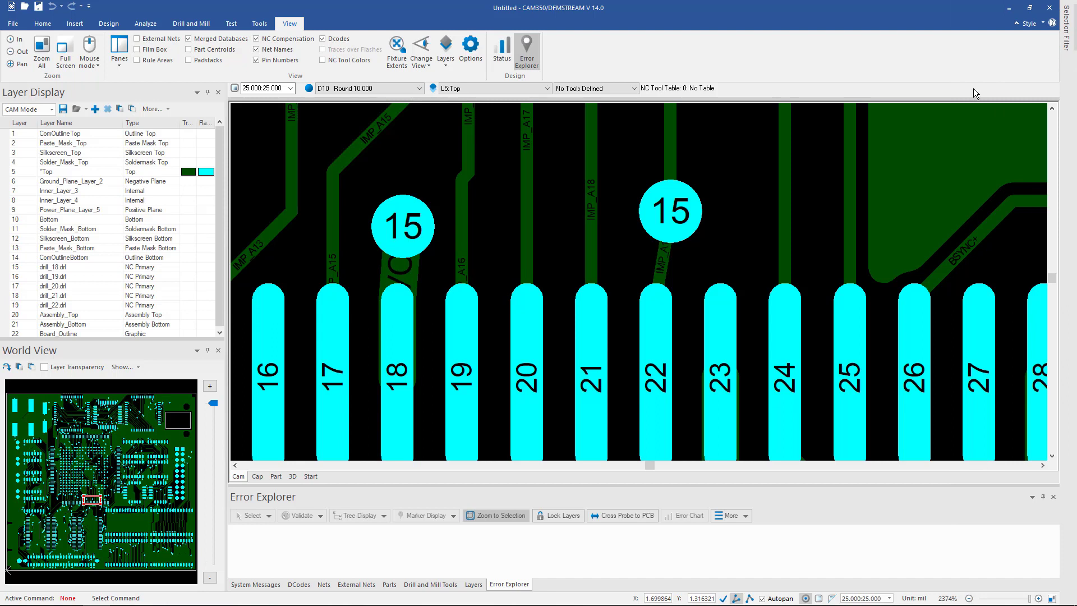
pyautogui.click(219, 351)
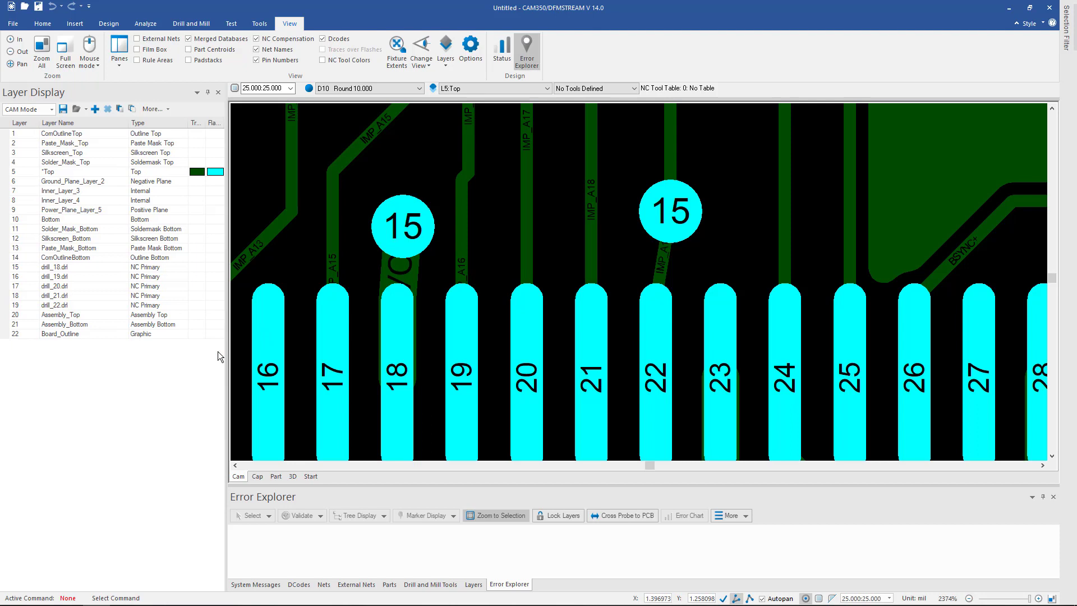
pyautogui.click(208, 92)
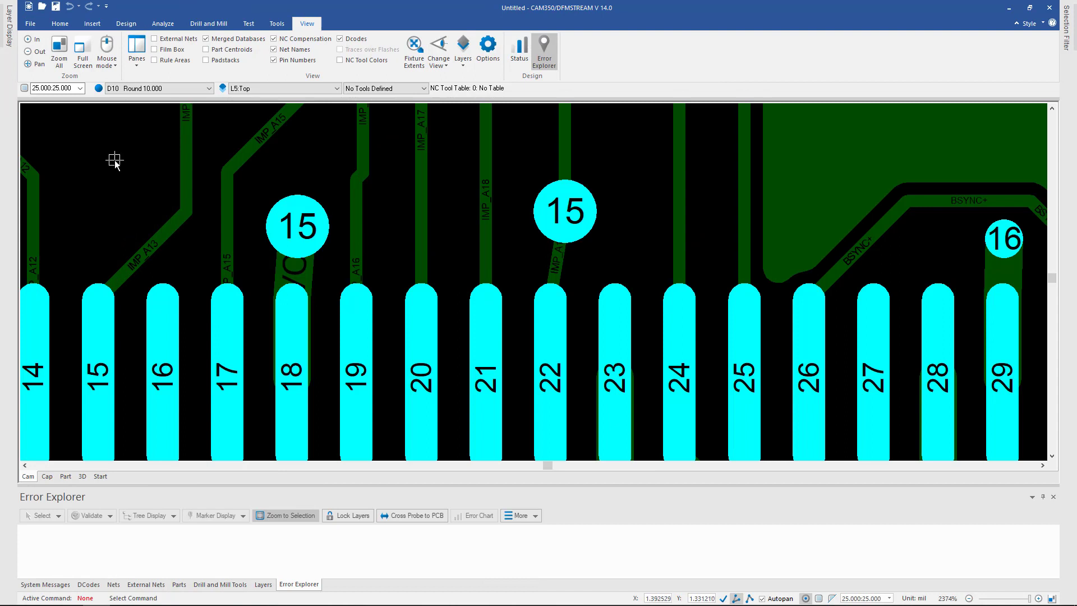
pyautogui.click(10, 37)
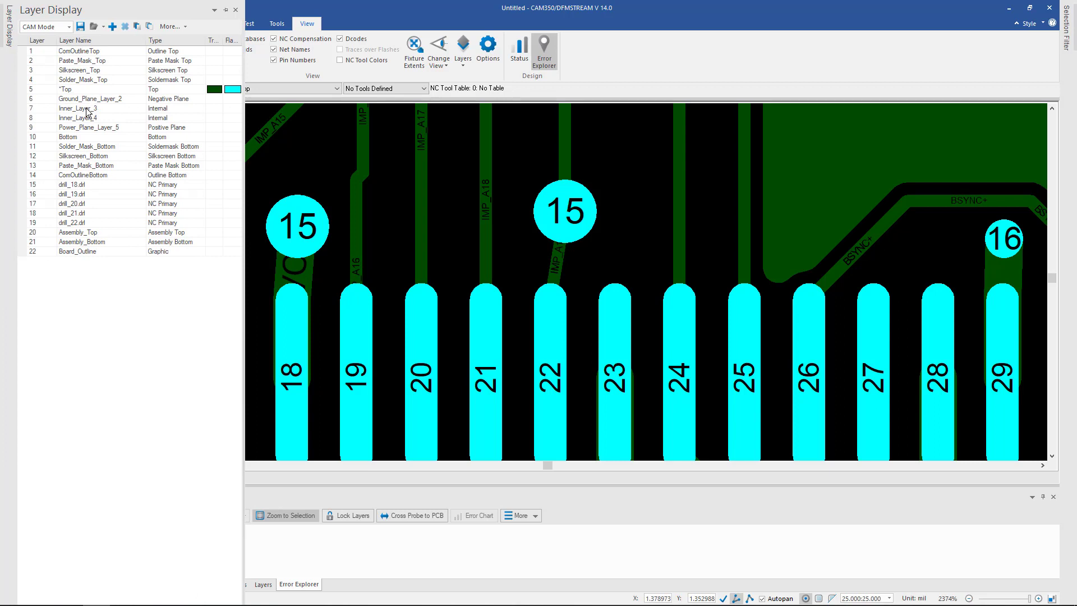
pyautogui.click(226, 10)
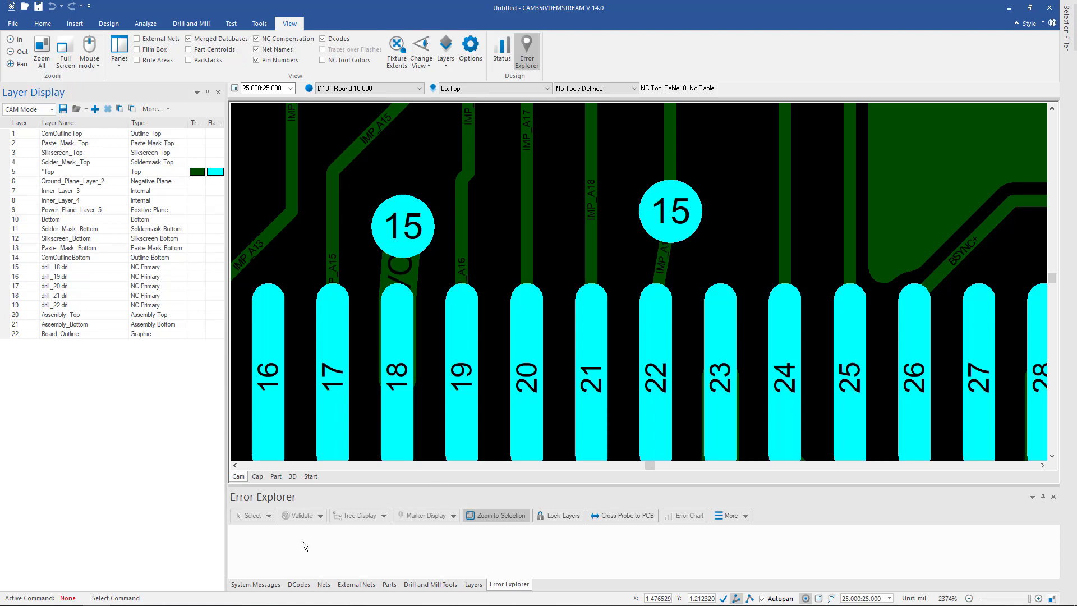
pyautogui.click(258, 585)
pyautogui.click(298, 585)
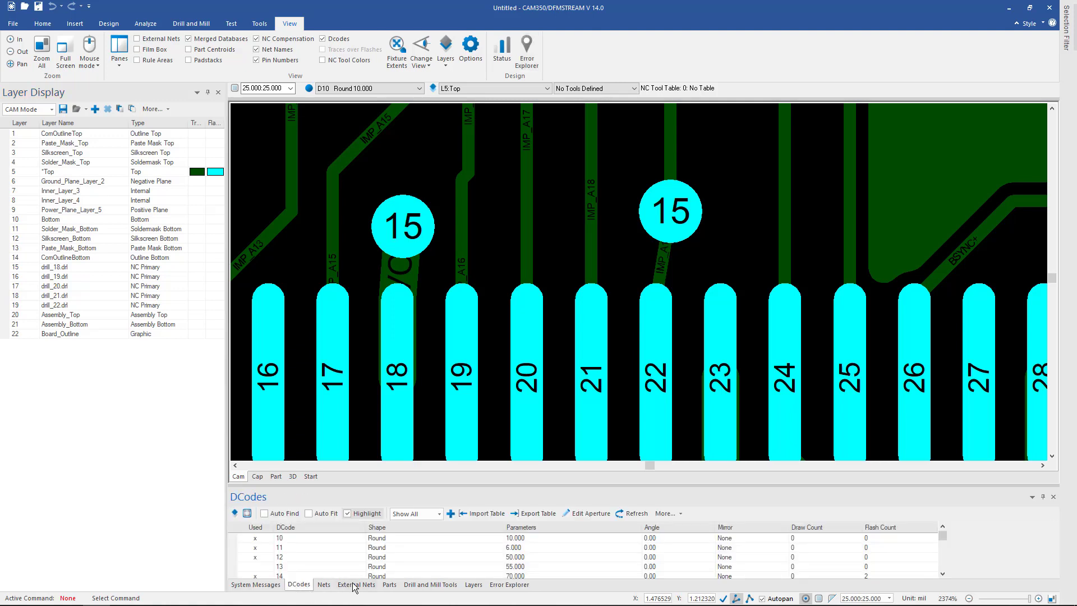
pyautogui.click(387, 585)
pyautogui.click(418, 585)
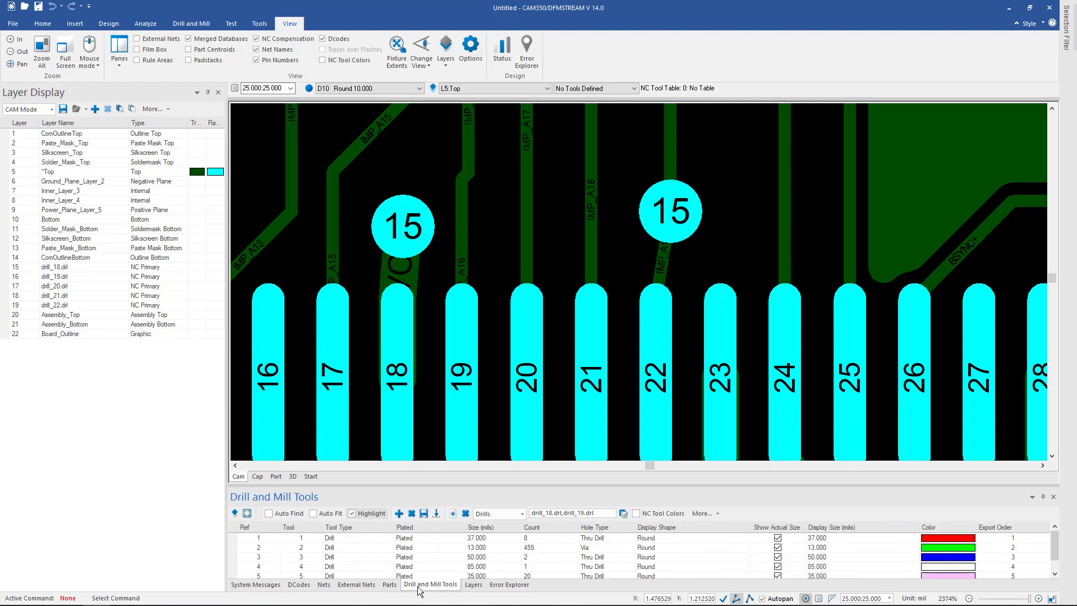
pyautogui.click(509, 585)
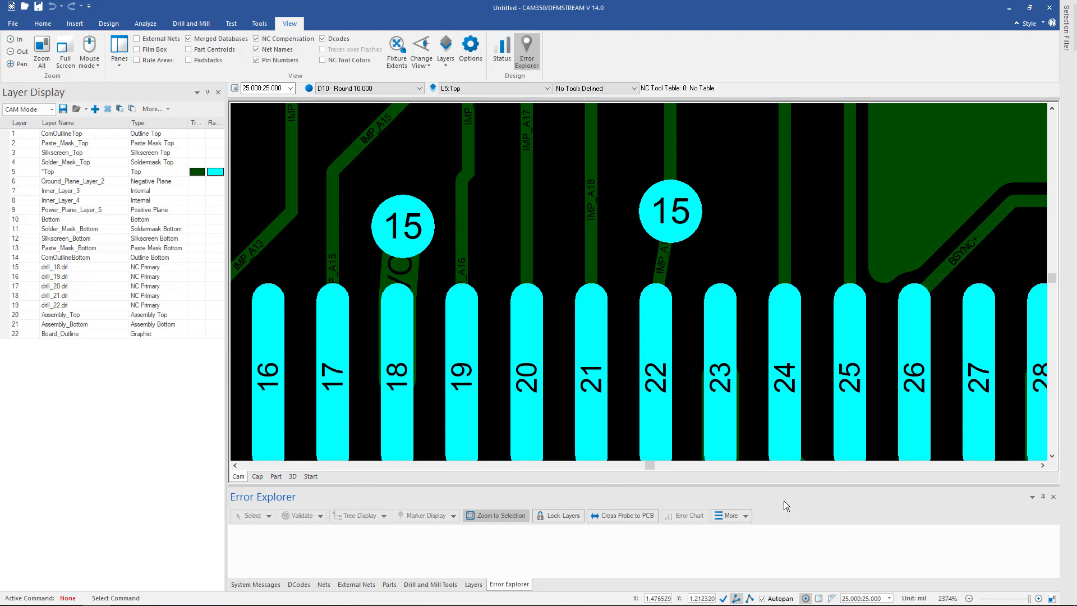
# Step: Auto-hide Error Explorer, turn on all layers in their own colours, and zoom to the full board
pyautogui.click(1044, 497)
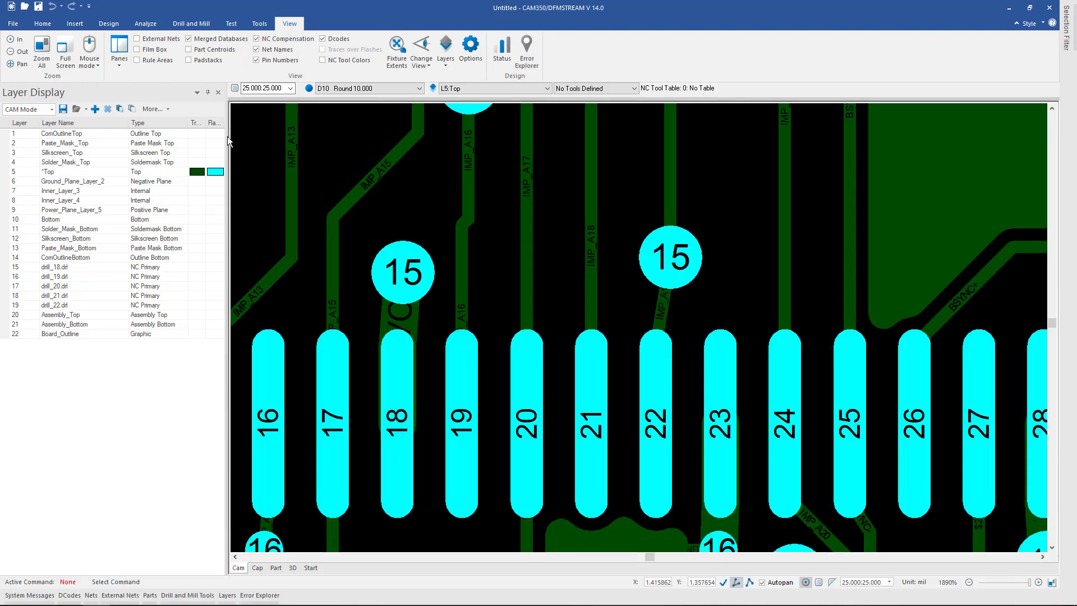
pyautogui.click(117, 108)
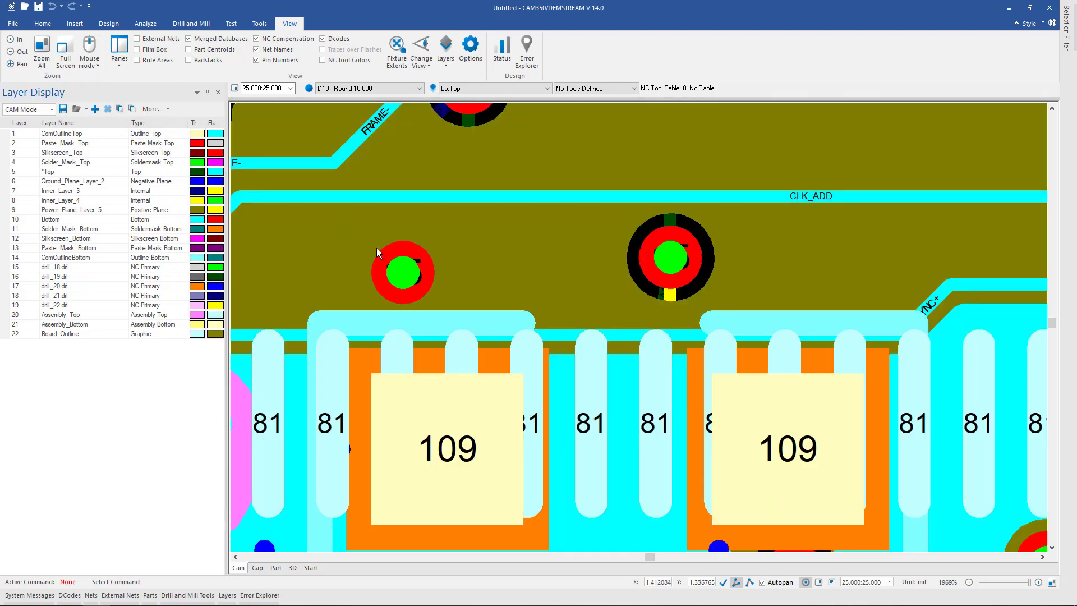
pyautogui.moveTo(459, 287)
pyautogui.press('Home')
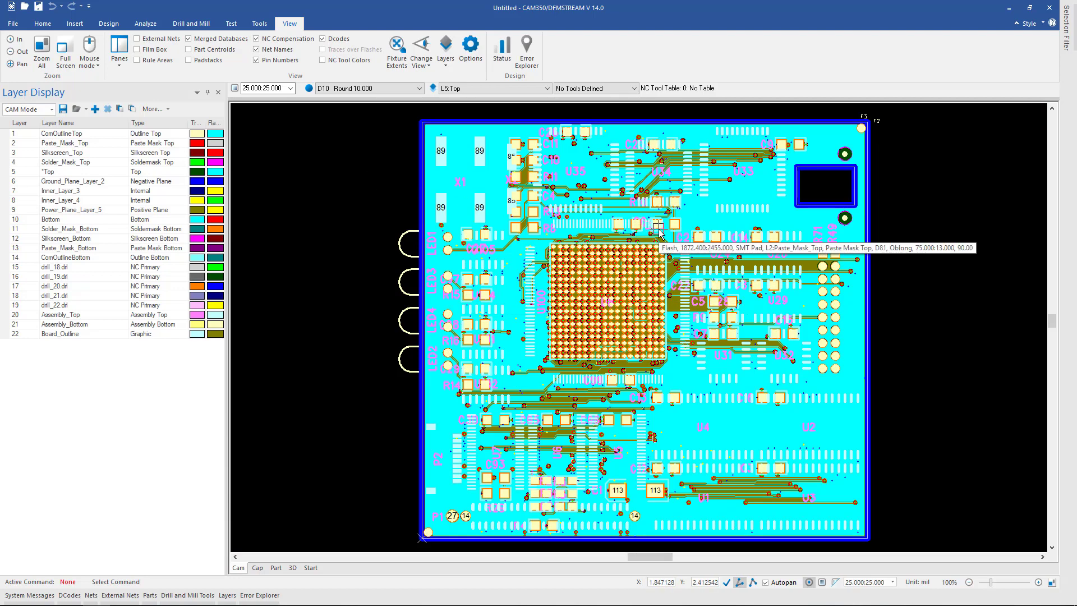
# Step: Switch to the 3D view, reset it to Home, enable Show Parts, and orbit the board to an angle
pyautogui.click(292, 568)
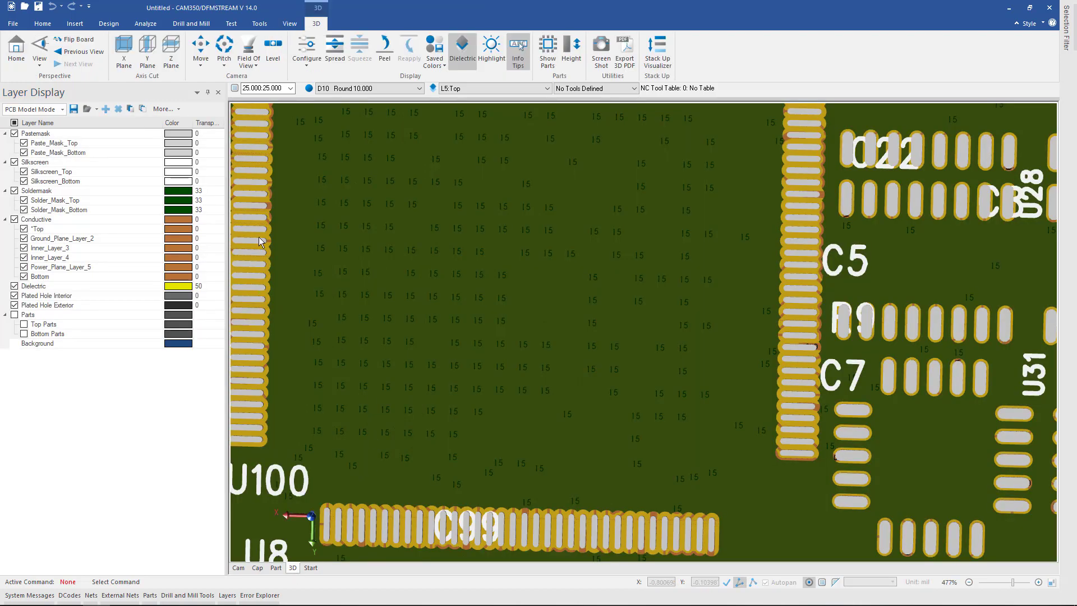
pyautogui.click(16, 50)
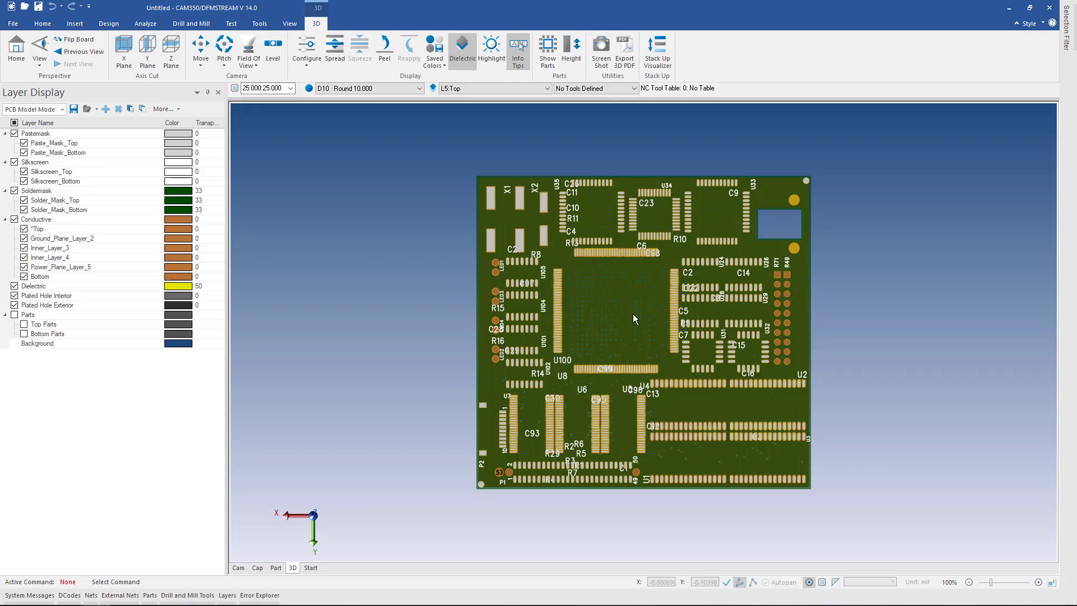
pyautogui.click(548, 50)
pyautogui.moveTo(629, 373); pyautogui.dragTo(599, 360)
pyautogui.moveTo(600, 363)
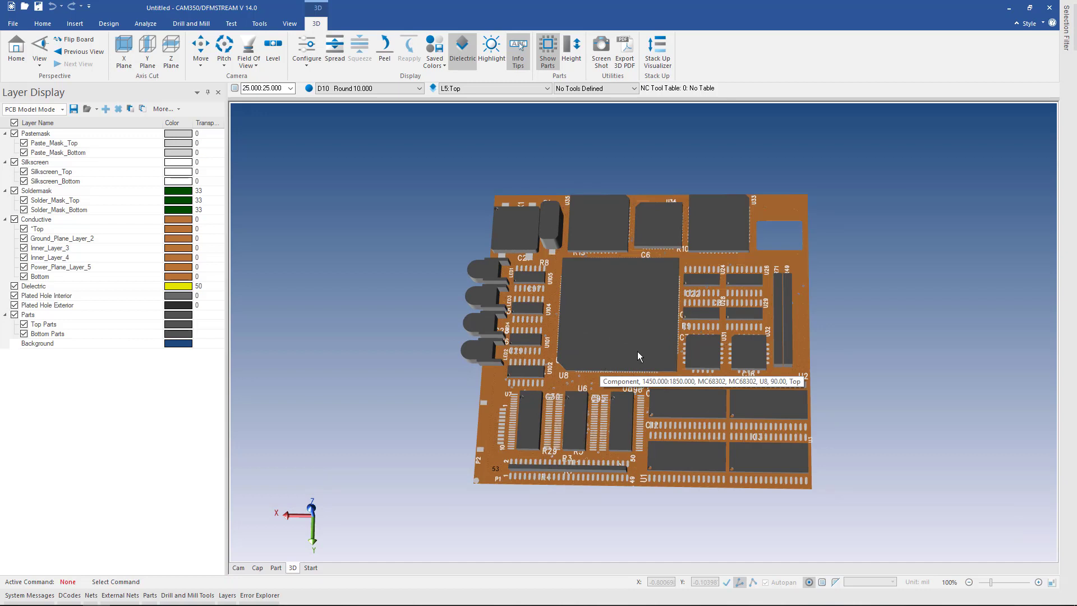
pyautogui.moveTo(692, 336)
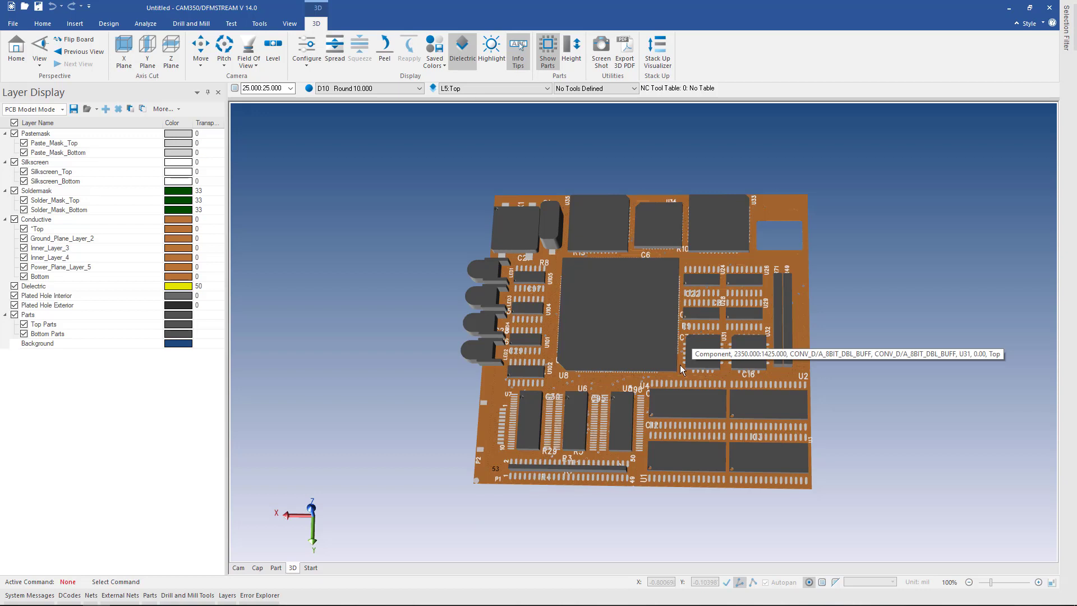
pyautogui.moveTo(655, 416); pyautogui.dragTo(628, 402)
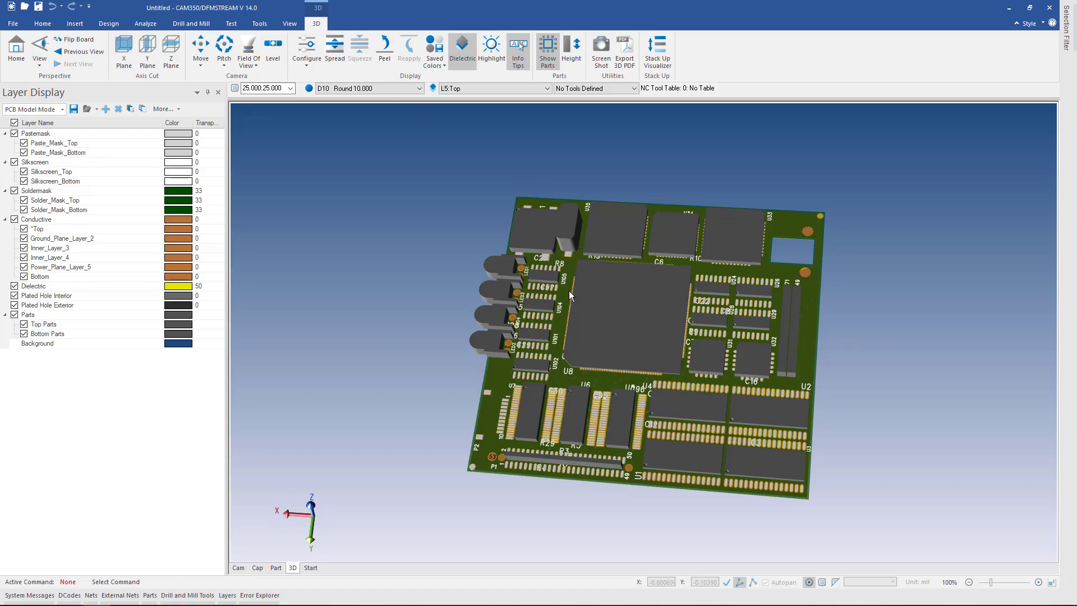
# Step: Return to the 2D Cam view and try an alternative mouse wheel mode by zooming and panning
pyautogui.click(239, 569)
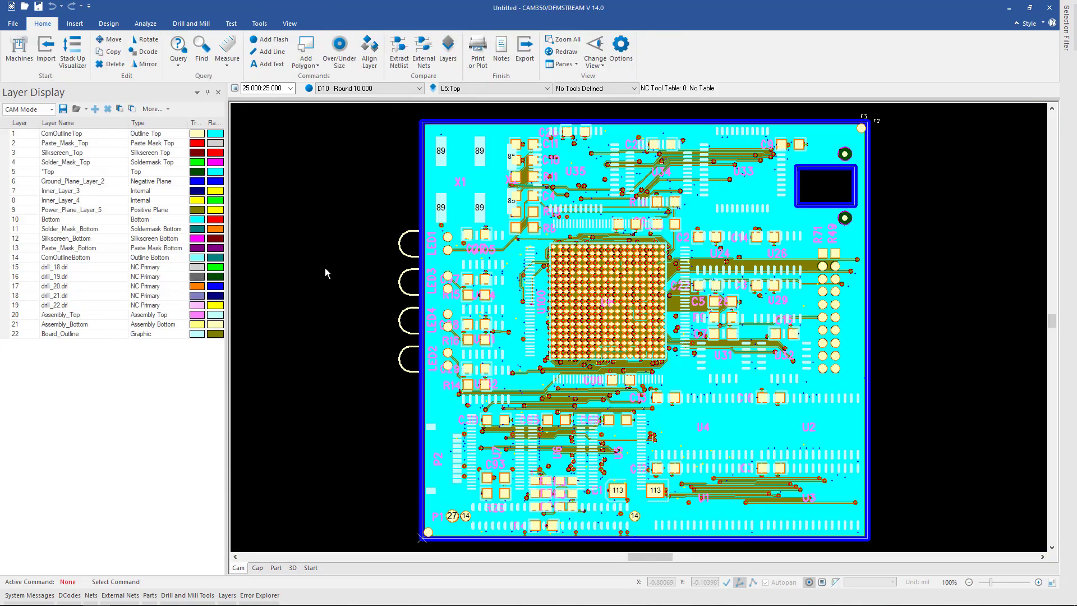
pyautogui.click(290, 24)
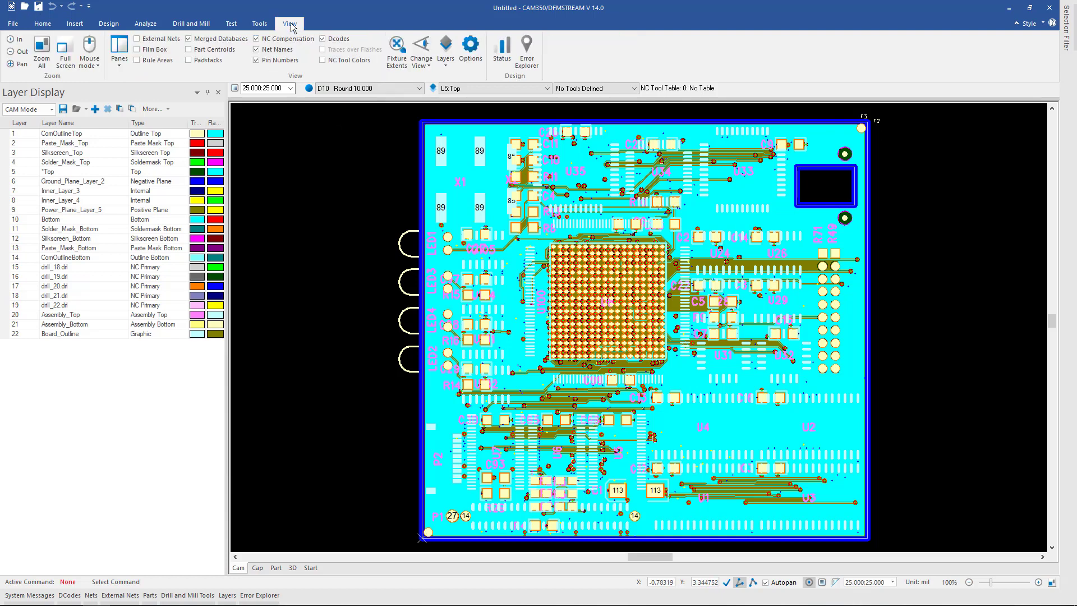
pyautogui.click(94, 63)
pyautogui.click(115, 90)
pyautogui.scroll(-2, 640, 332)
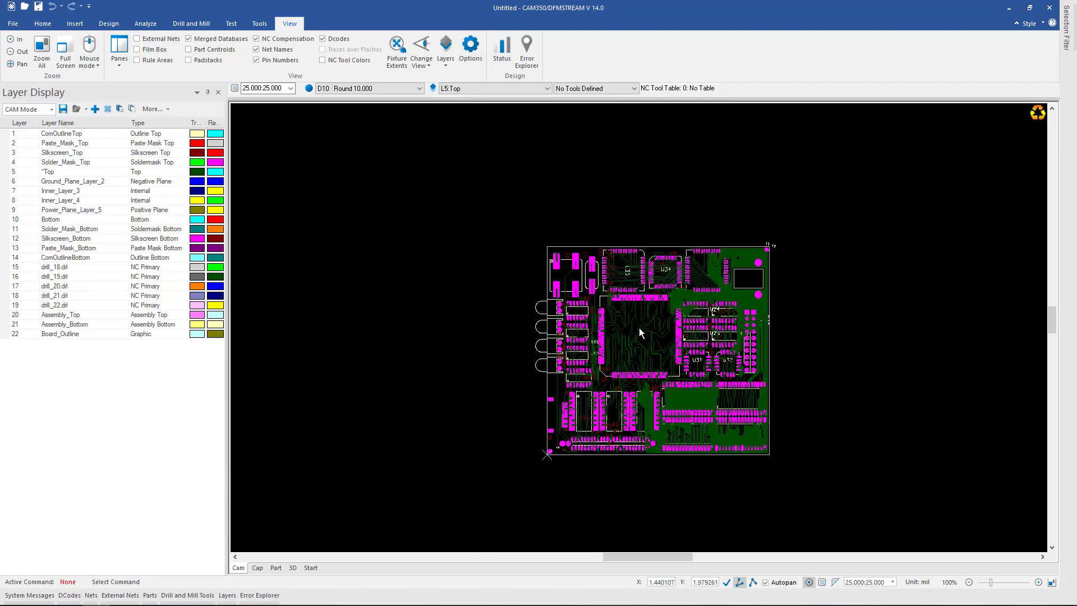
pyautogui.scroll(5, 640, 331)
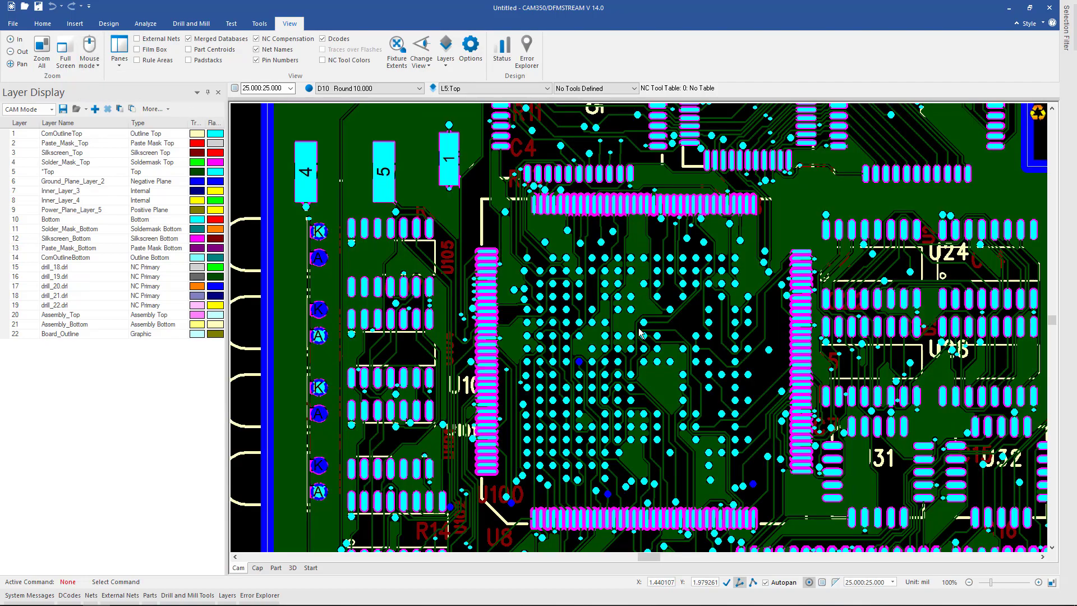
pyautogui.scroll(-2, 640, 329)
pyautogui.moveTo(638, 320)
pyautogui.mouseDown(button='middle')
pyautogui.moveTo(467, 302)
pyautogui.moveTo(637, 302)
pyautogui.mouseUp(button='middle')
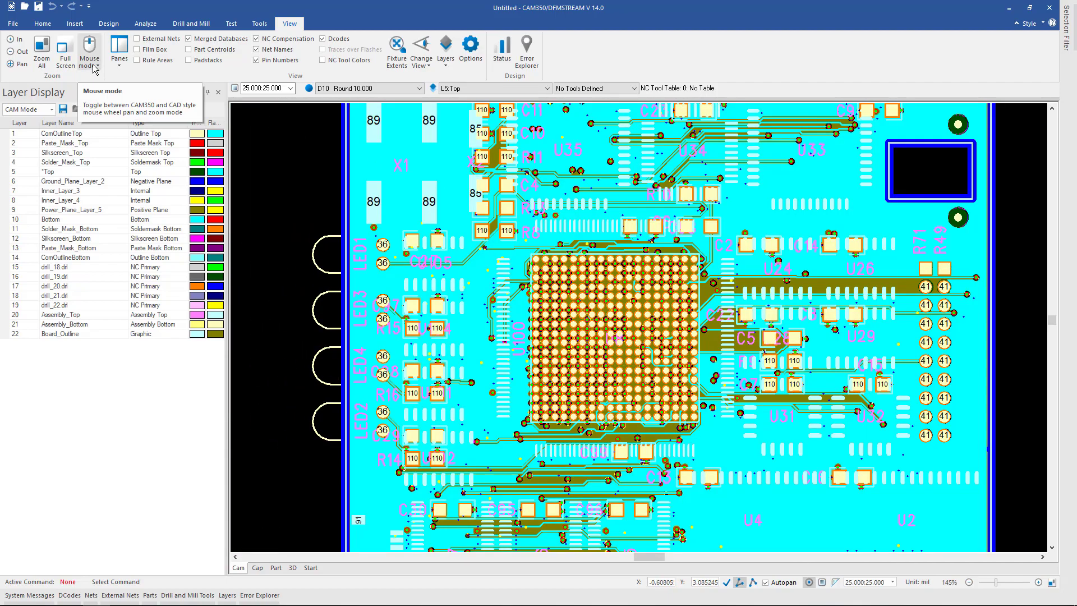
# Step: Set the mouse mode to CAM350 mode and wheel-zoom to show the full board
pyautogui.click(94, 65)
pyautogui.click(98, 93)
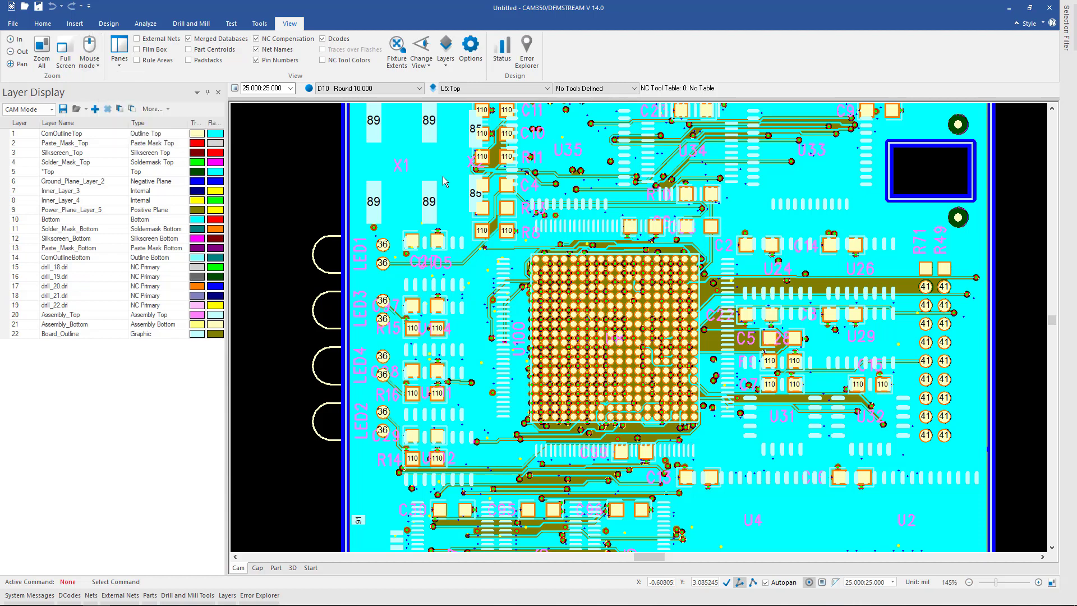
pyautogui.scroll(-3, 648, 321)
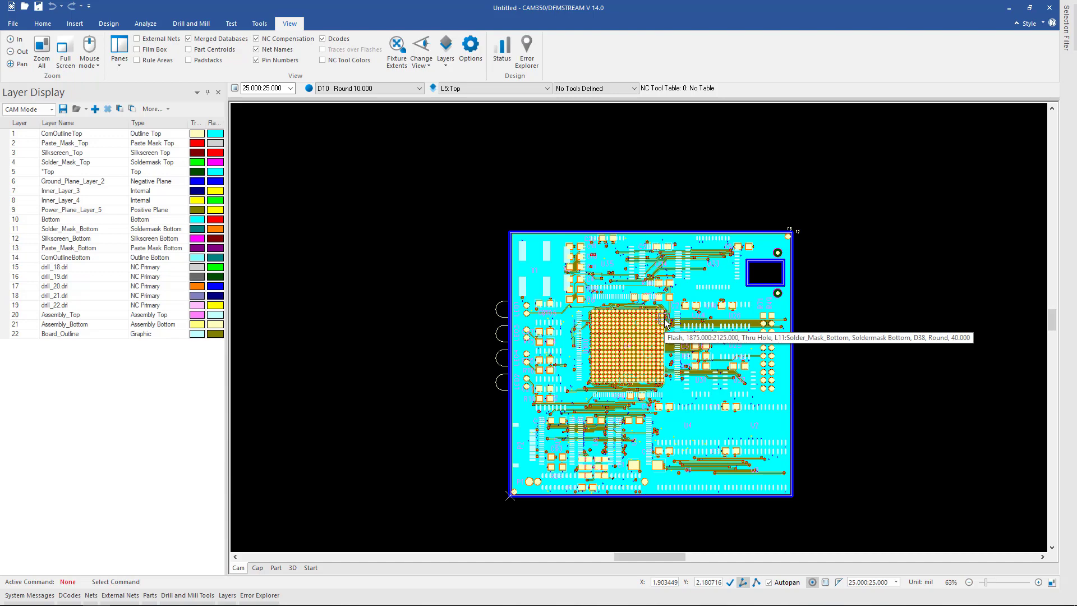
pyautogui.scroll(2, 665, 321)
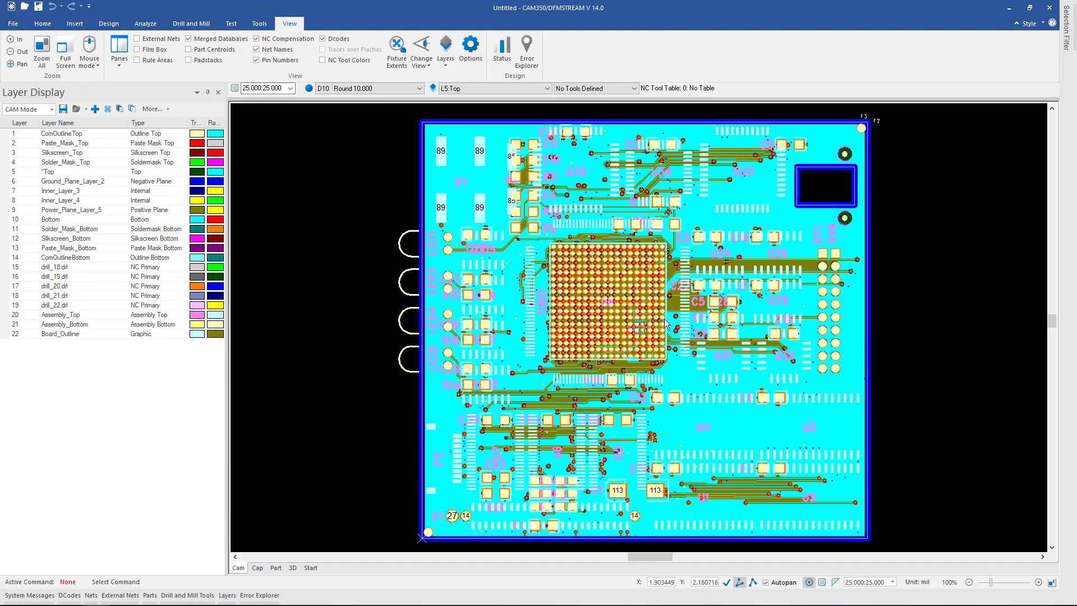